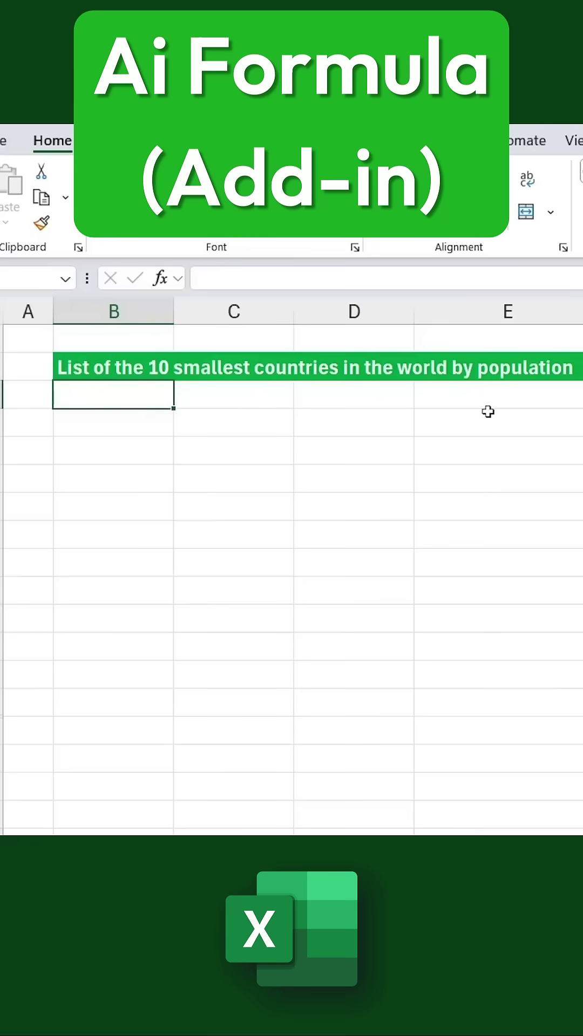
pyautogui.write('=a')
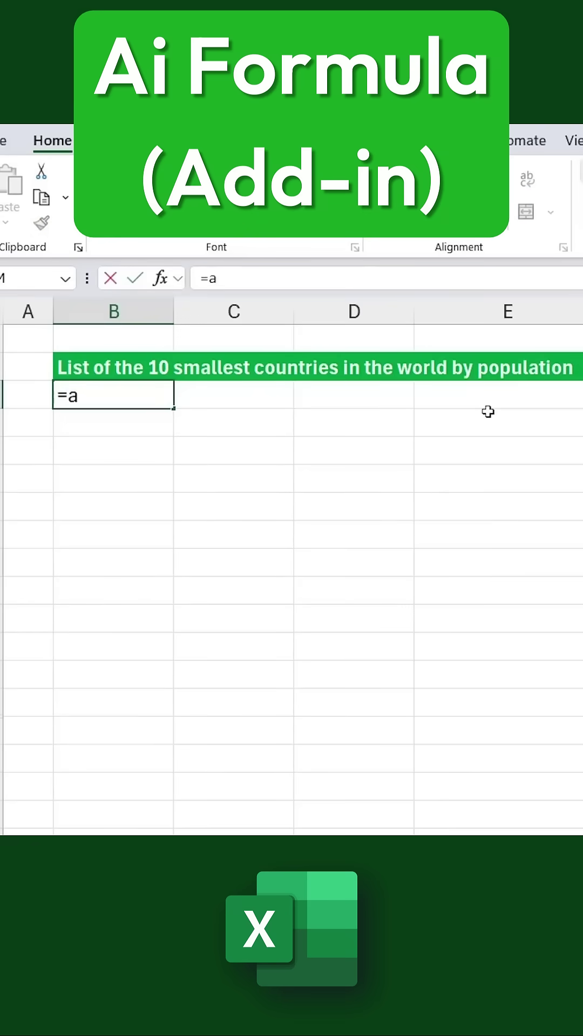
pyautogui.write('i.ta')
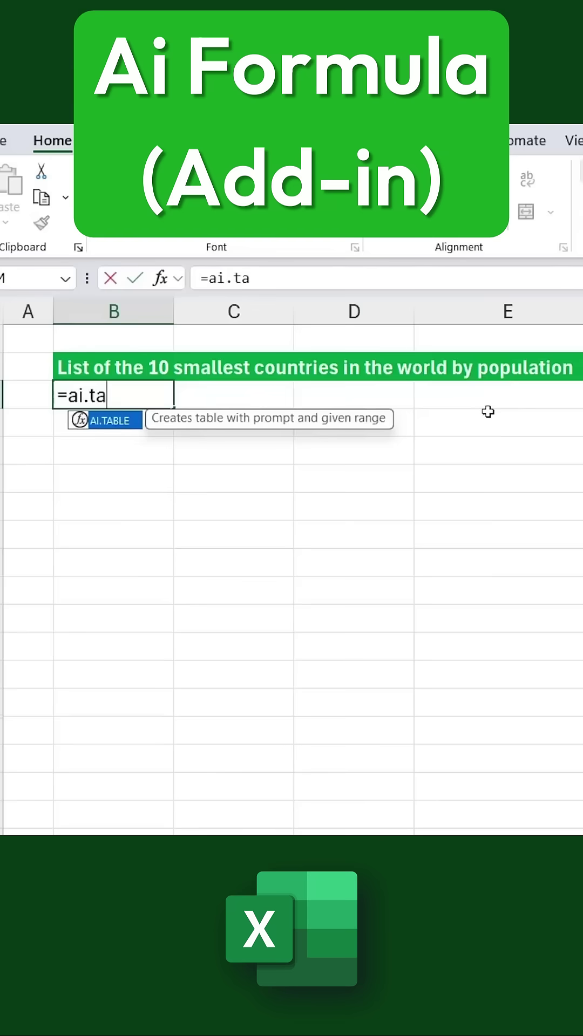
# Step: Enter AI.TABLE on the B2 heading to list ten smallest countries with 2021 populations
pyautogui.press('Tab')
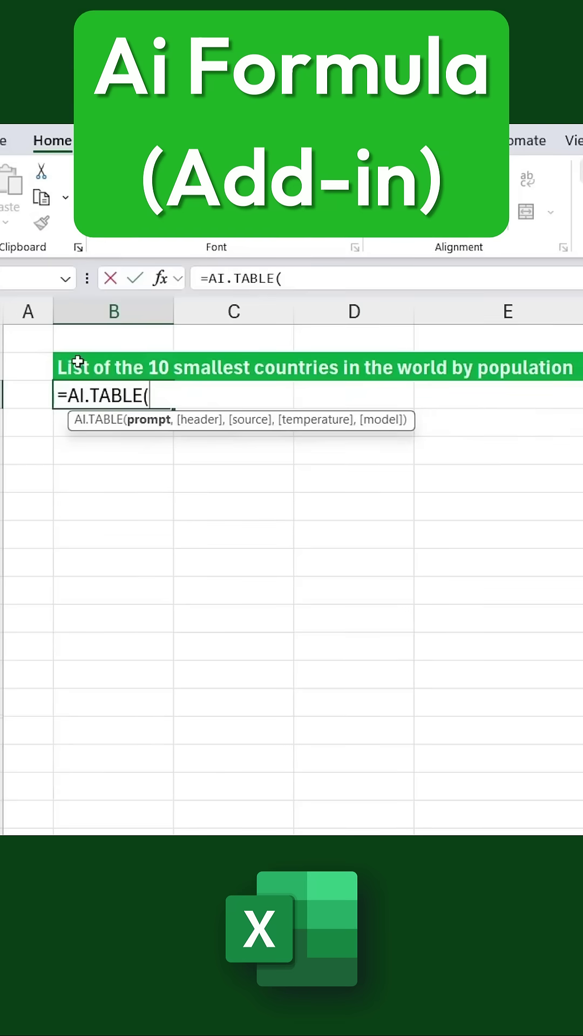
pyautogui.click(76, 359)
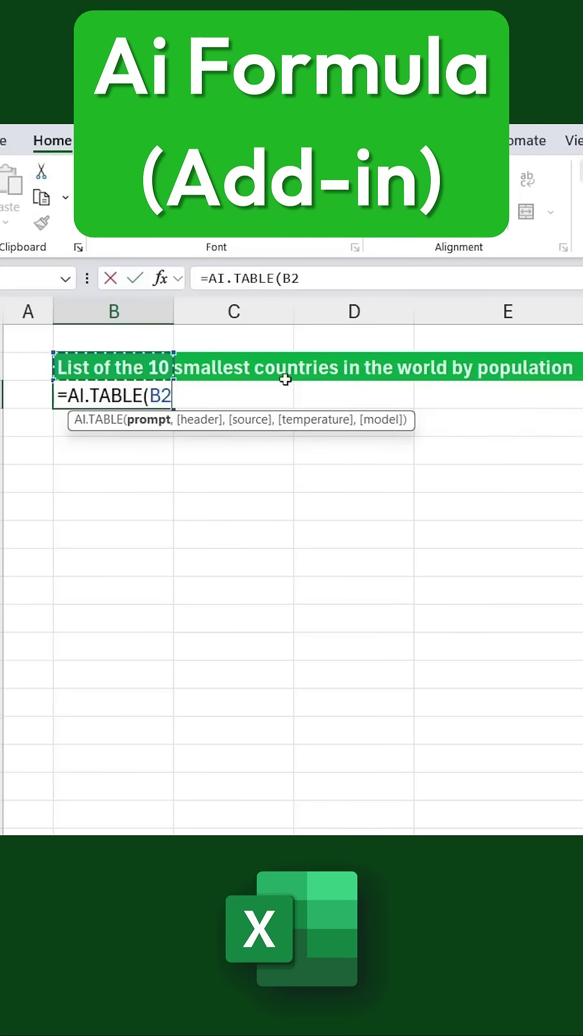
pyautogui.write(')')
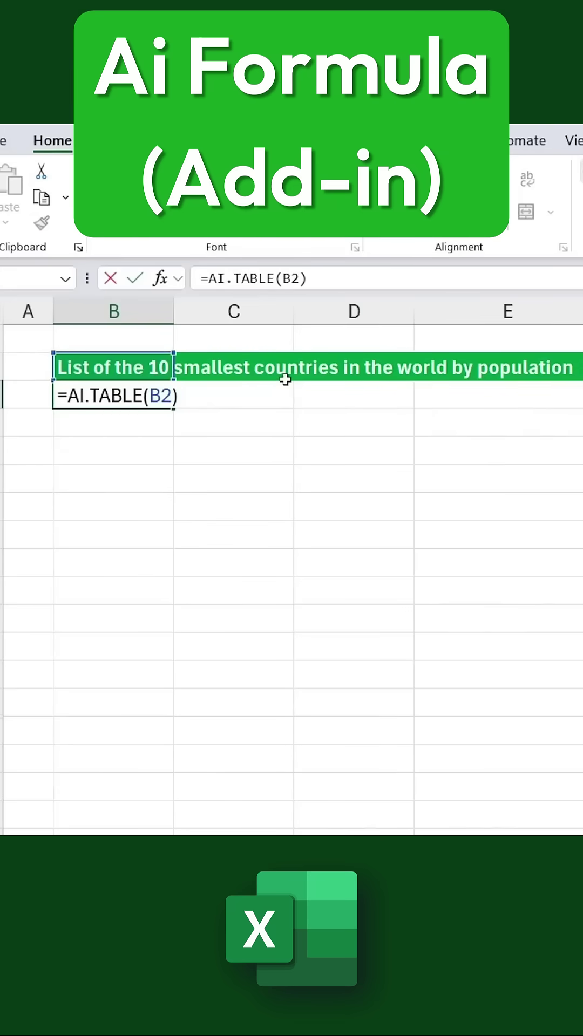
pyautogui.press('Return')
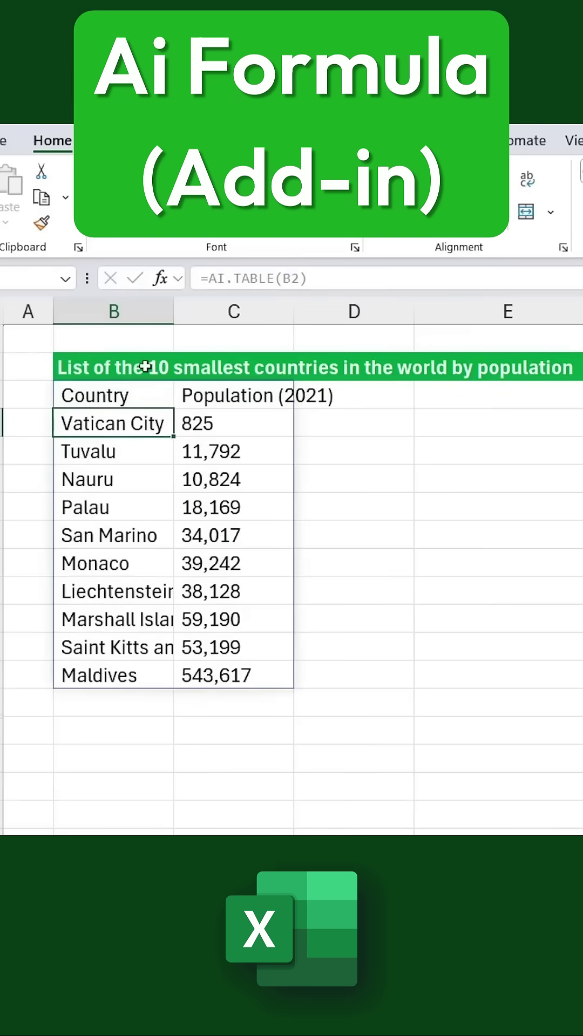
pyautogui.click(144, 396)
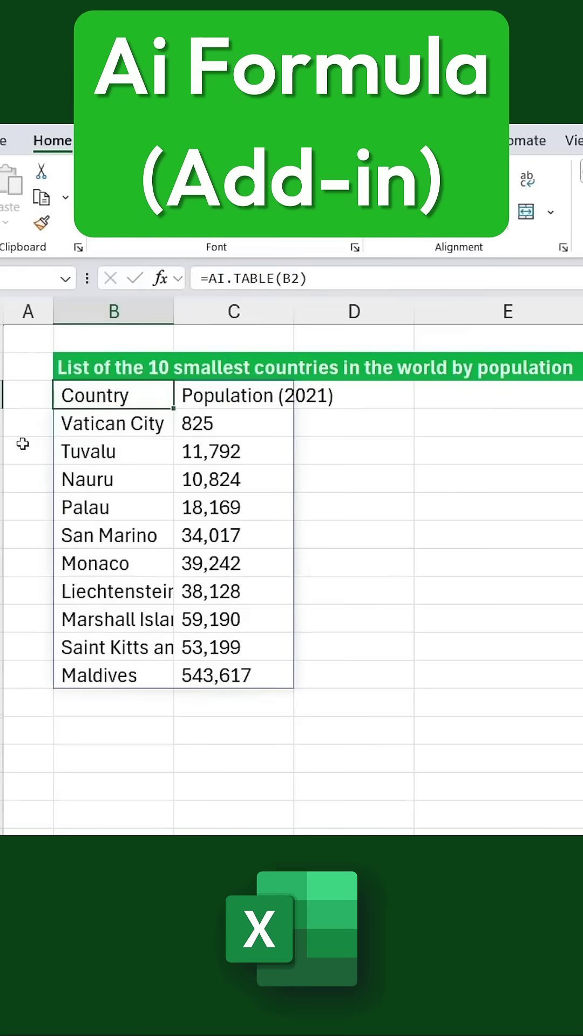
pyautogui.press('Down')
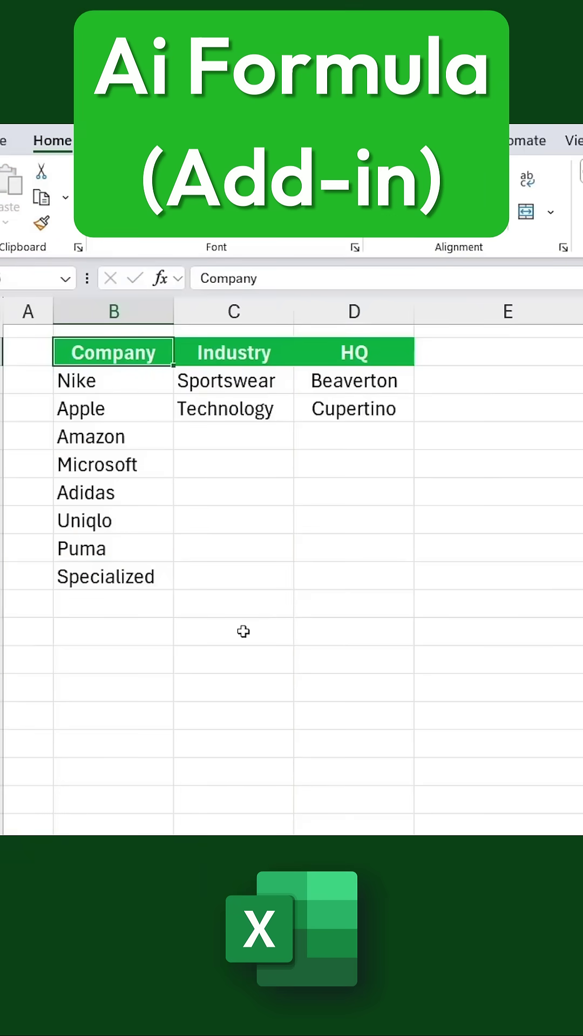
# Step: Begin an AI.FILL formula in Amazon's Industry cell
pyautogui.click(226, 438)
pyautogui.write('=ai.')
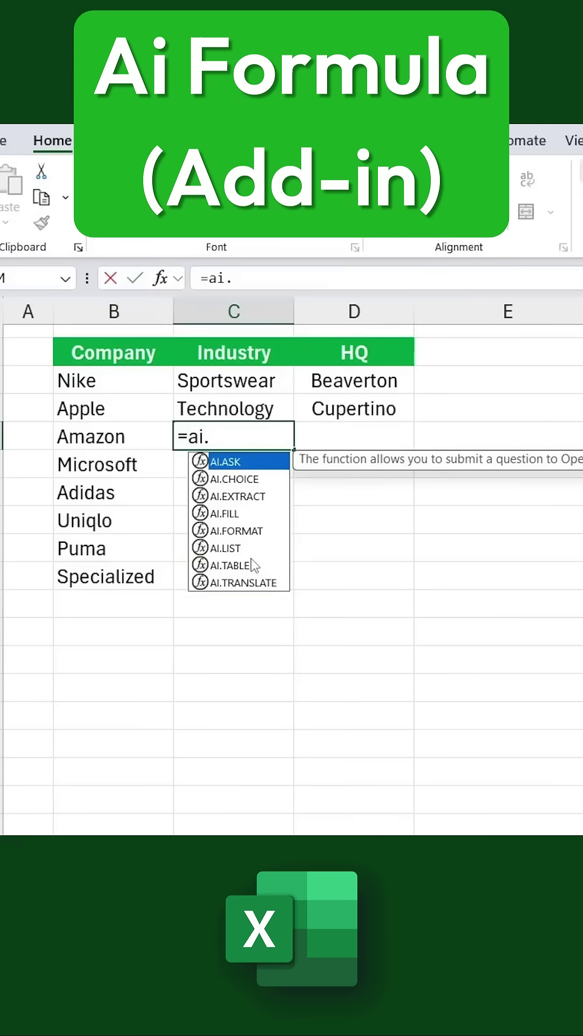
pyautogui.press('Down')
pyautogui.press('Down')
pyautogui.press('Down')
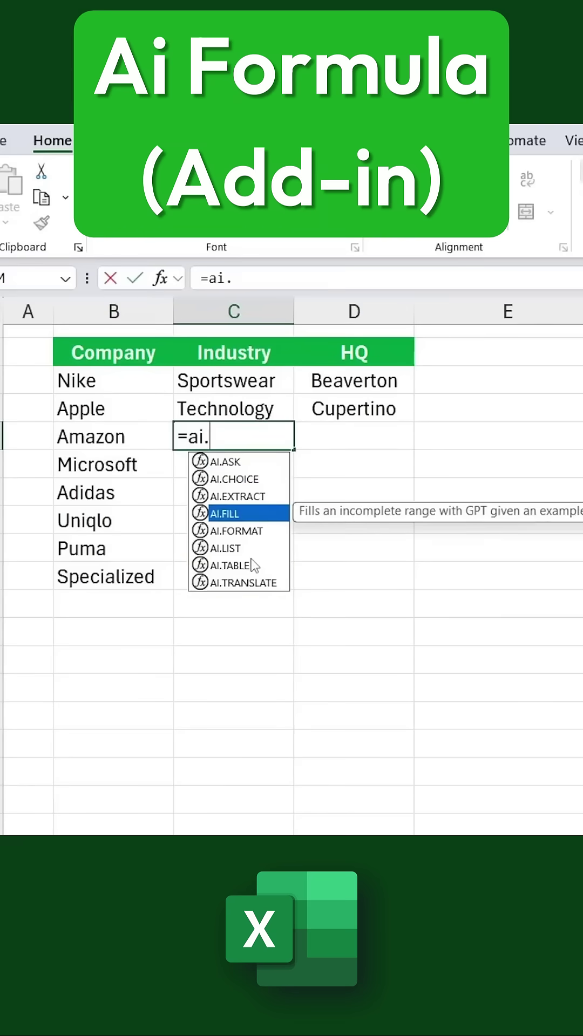
pyautogui.press('Tab')
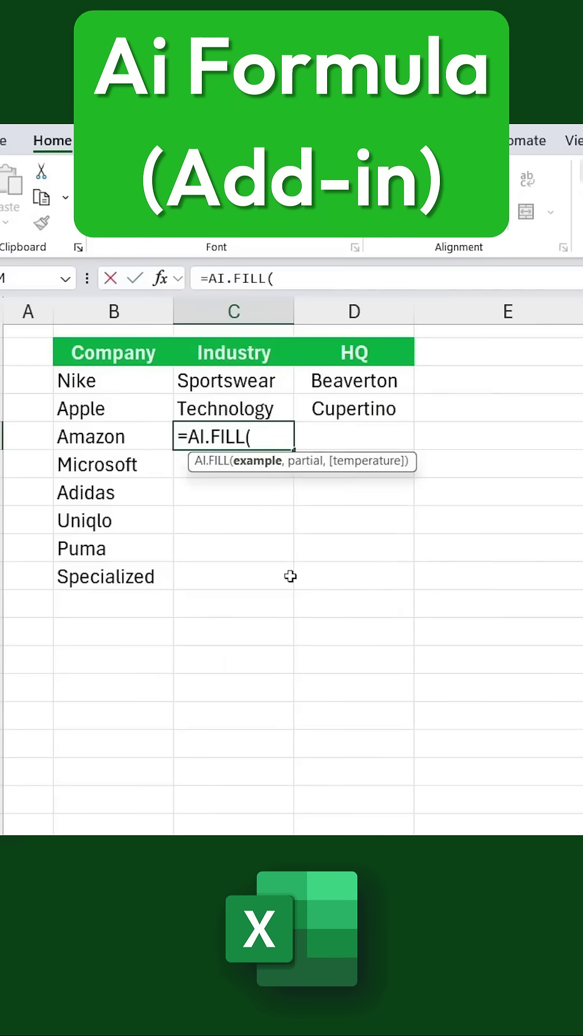
# Step: Complete AI.FILL using B15:D17 examples (Nike, Apple) to fill B18:B23, Amazon through Specialized
pyautogui.moveTo(132, 354); pyautogui.dragTo(347, 409)
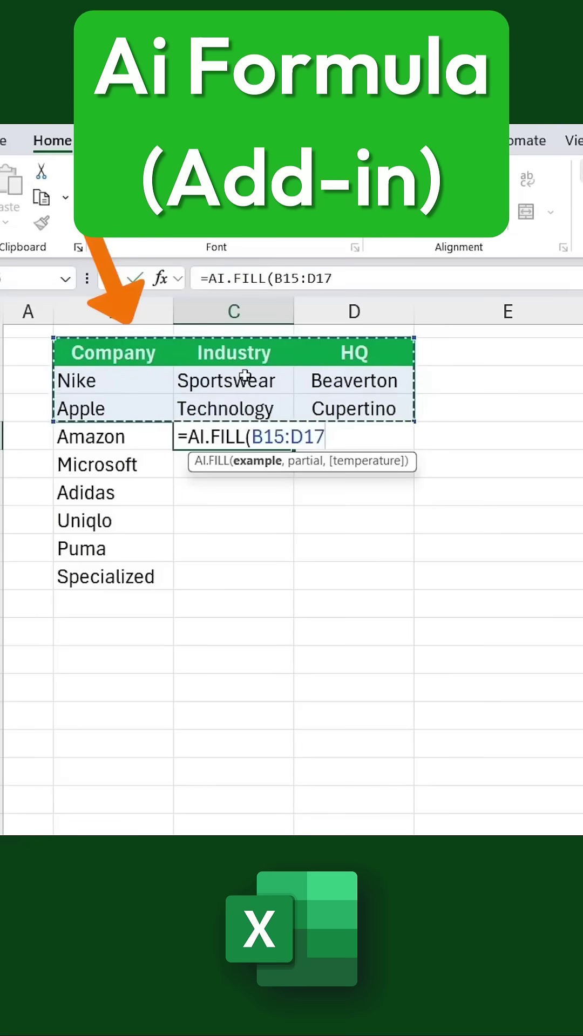
pyautogui.write(',')
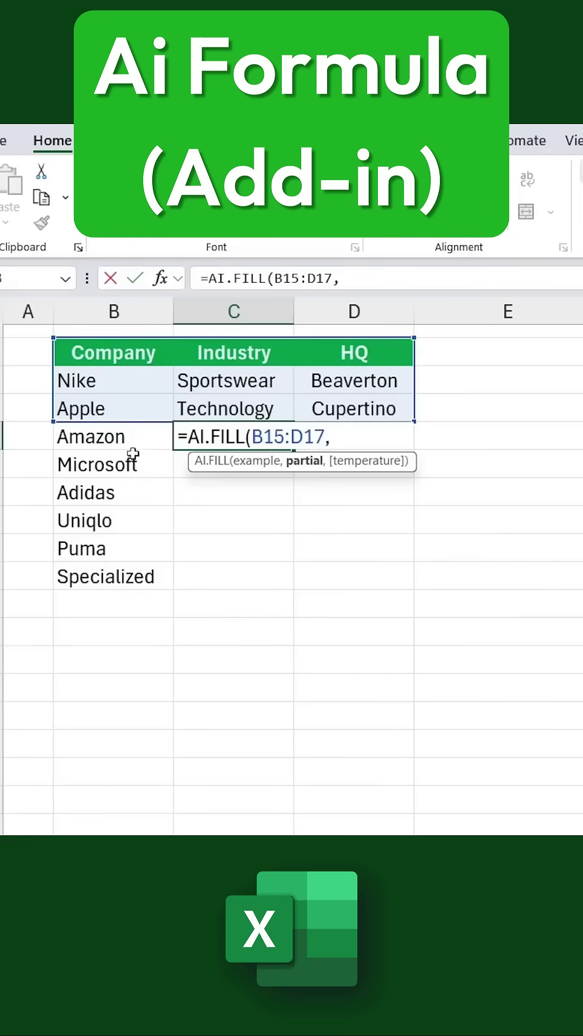
pyautogui.moveTo(126, 439)
pyautogui.mouseDown()
pyautogui.moveTo(115, 549)
pyautogui.moveTo(105, 577)
pyautogui.mouseUp()
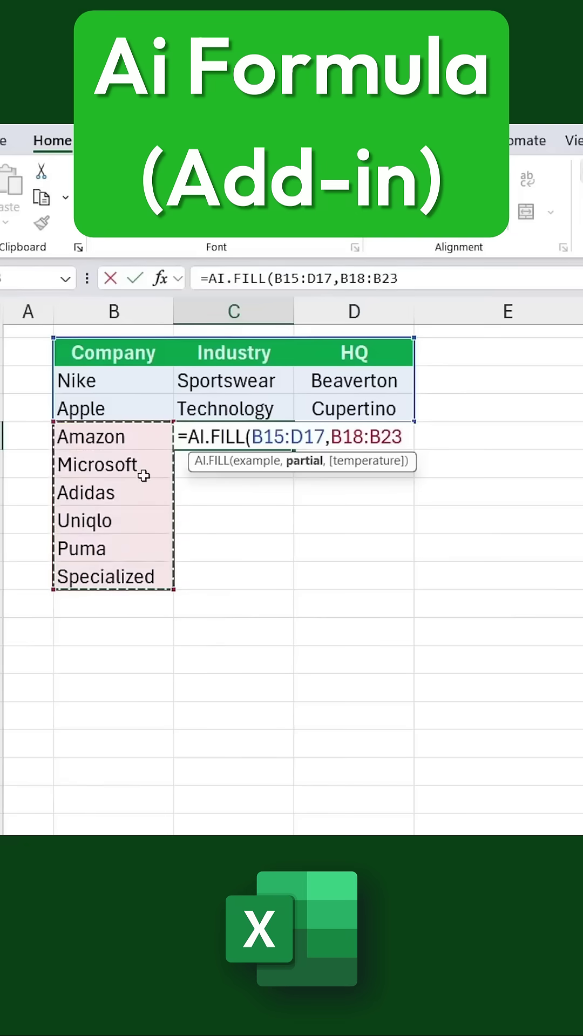
pyautogui.write(')')
pyautogui.press('Return')
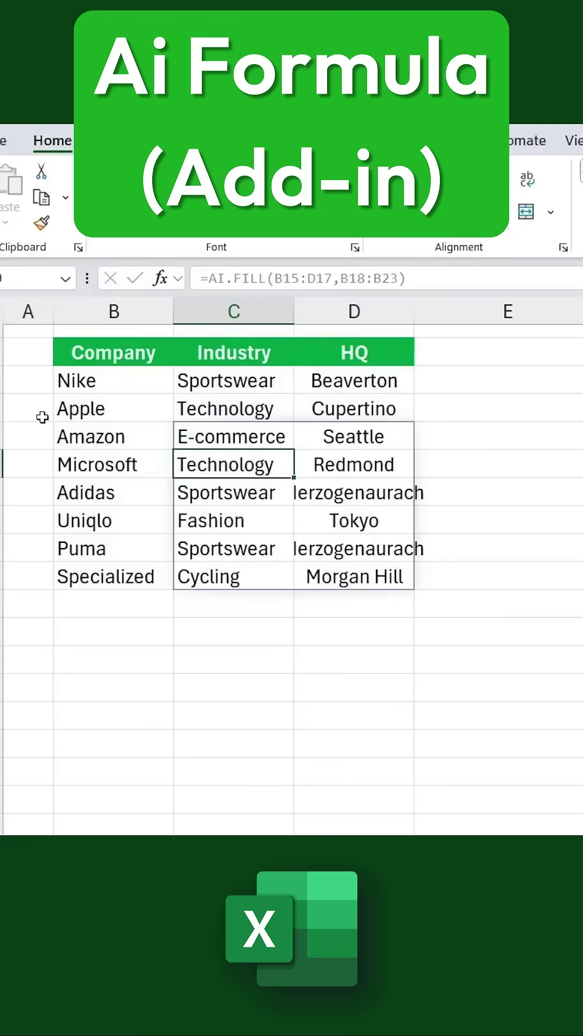
pyautogui.press('Up')
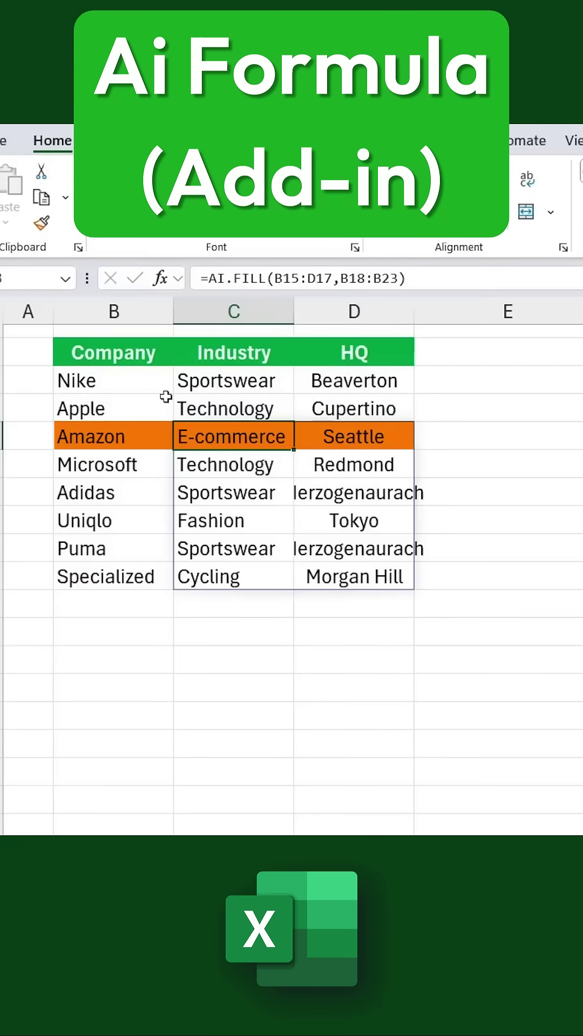
pyautogui.click(330, 445)
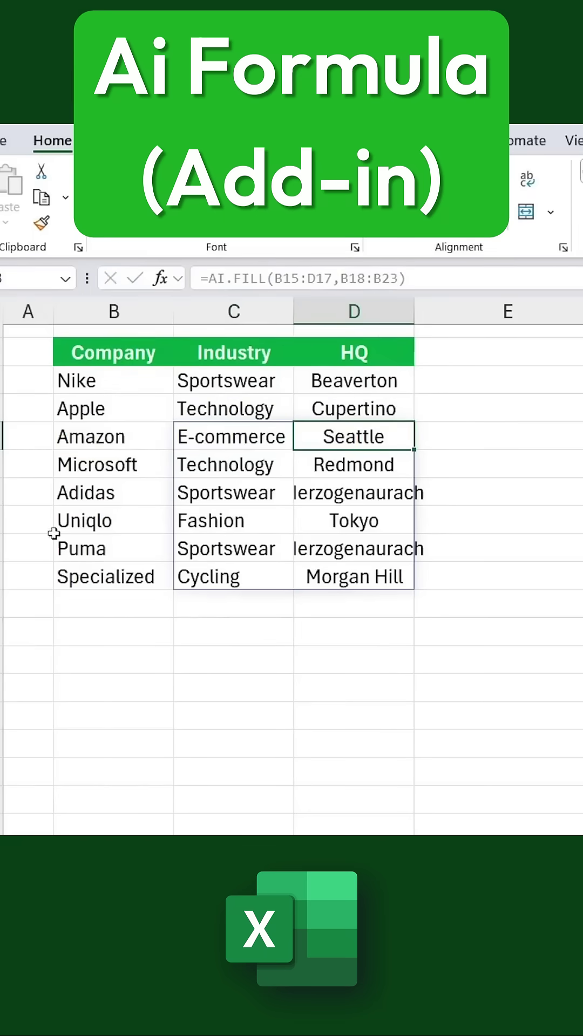
pyautogui.click(85, 576)
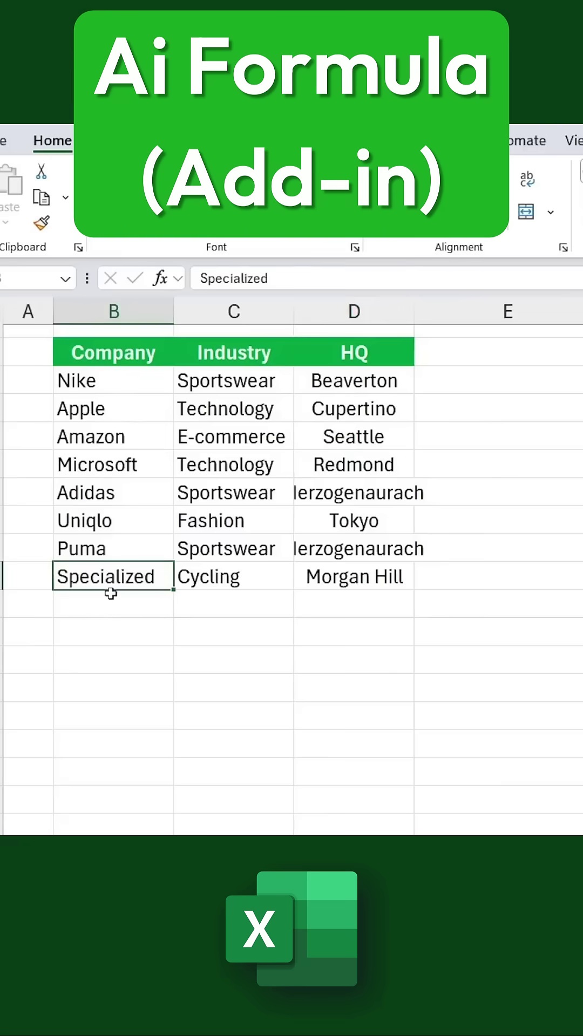
pyautogui.press('Right')
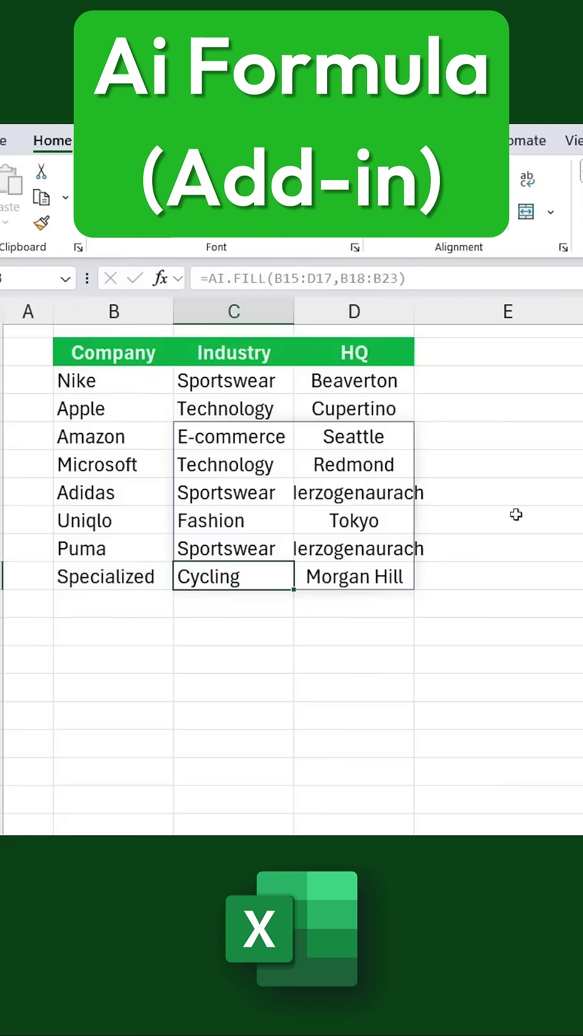
pyautogui.press('Up')
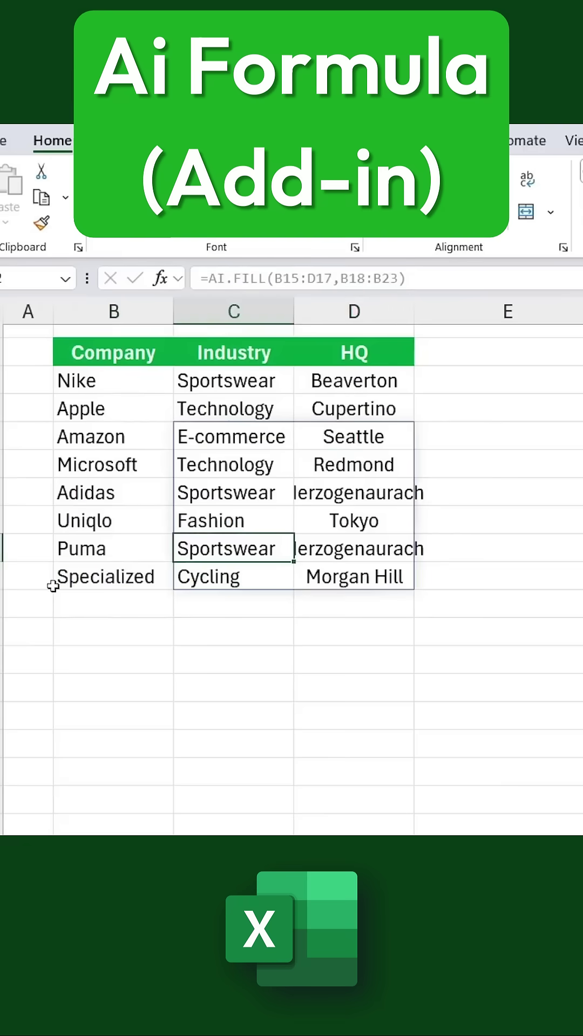